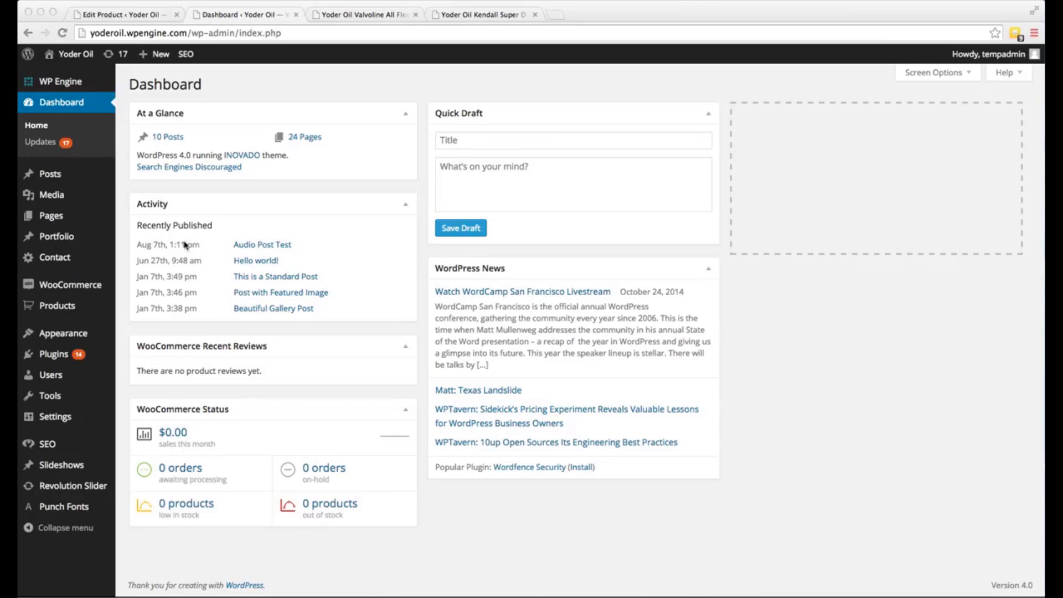
Open the product categories and name the new category "Test Category", leaving its slug empty.
mouse_move(47, 309)
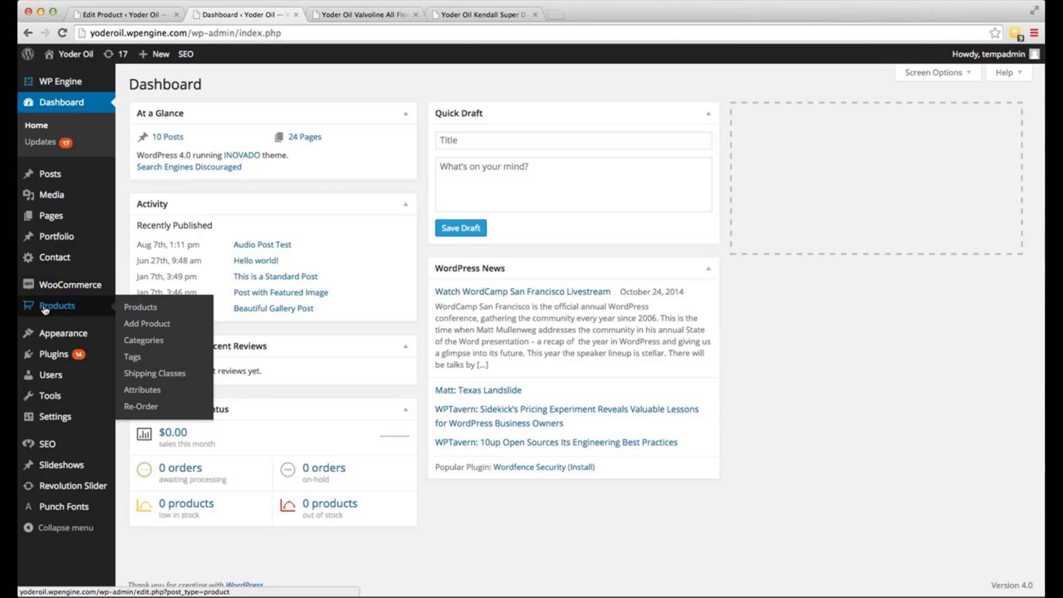
left_click(151, 342)
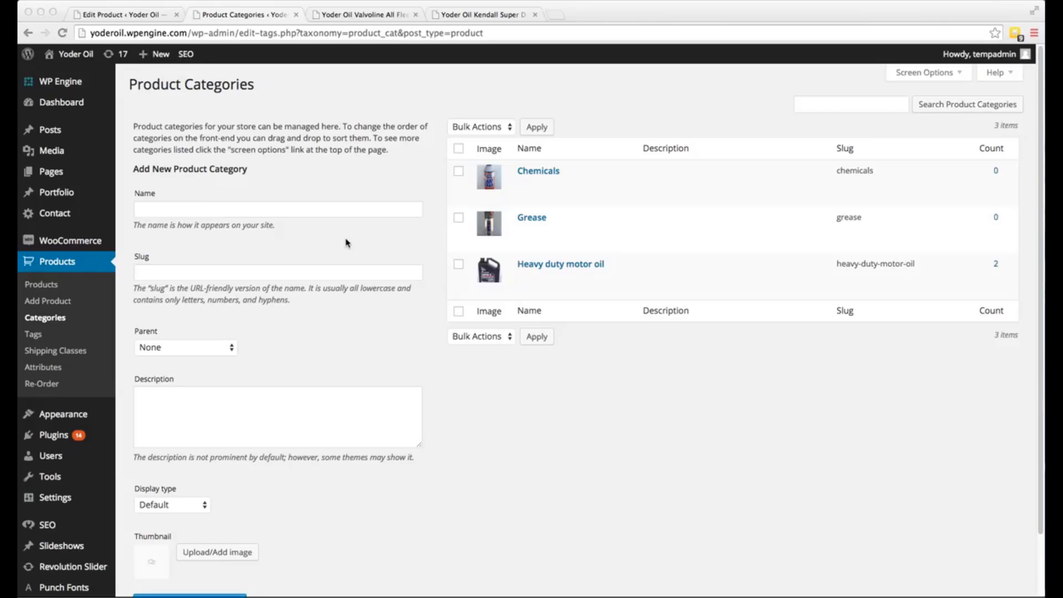
left_click(166, 206)
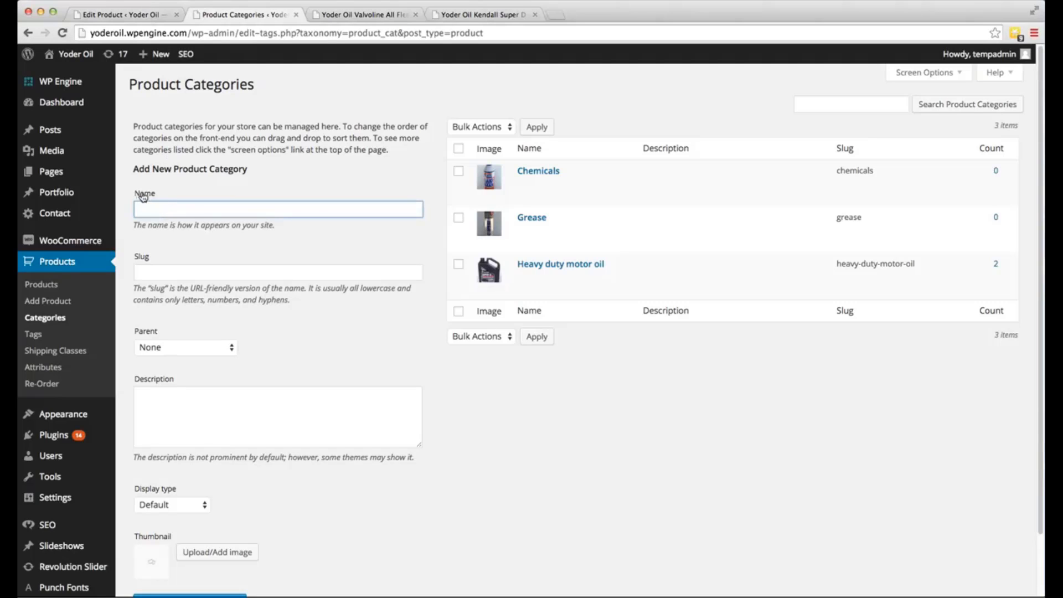
type("Test Category")
left_click(160, 273)
left_click(166, 271)
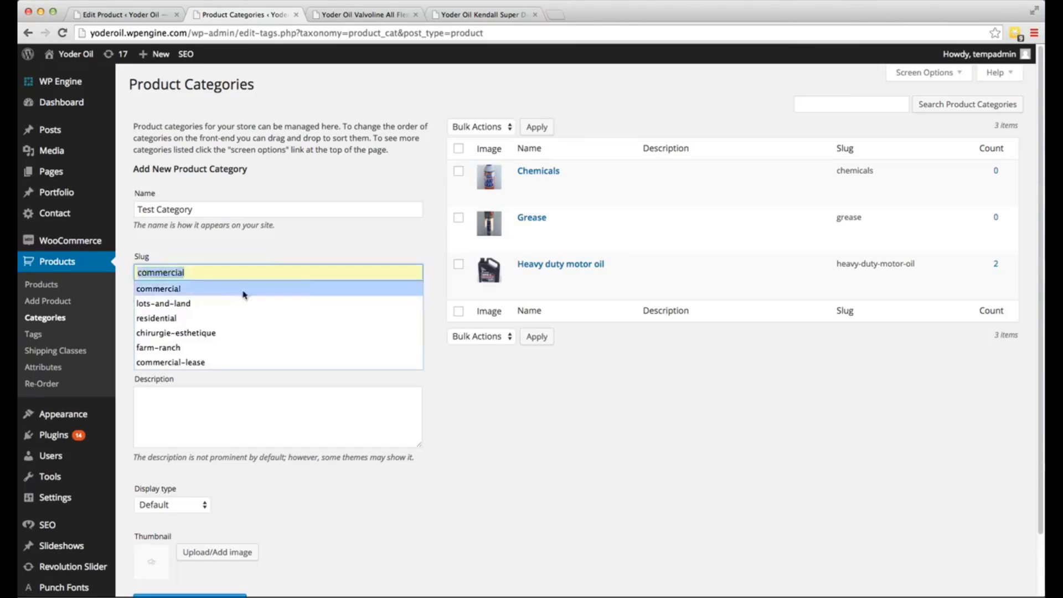
left_click(275, 252)
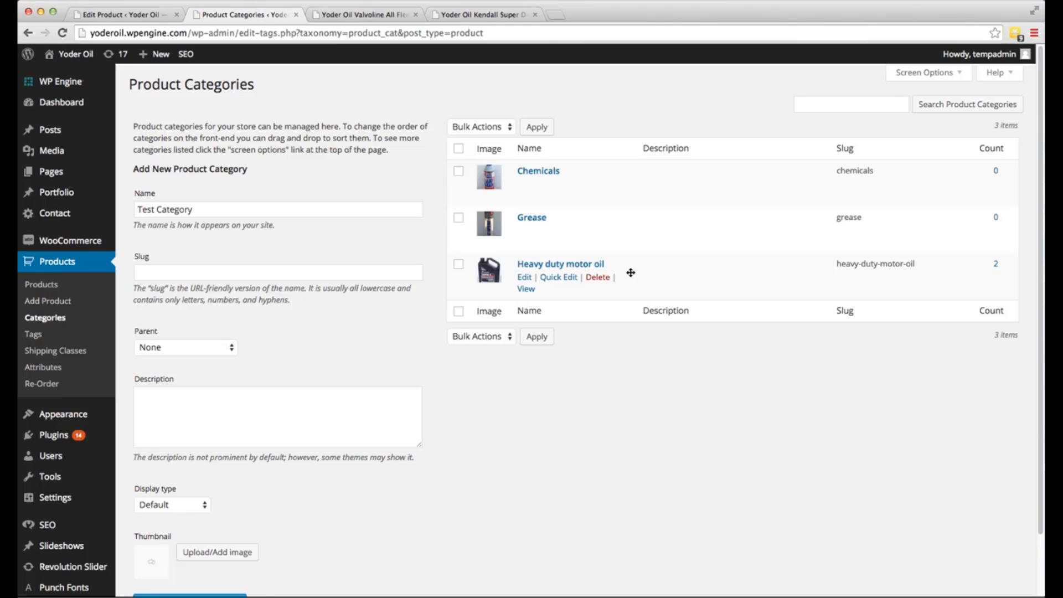
View the Heavy duty motor oil category page in a new tab, examine the slug in its URL, and return to the product categories.
right_click(523, 292)
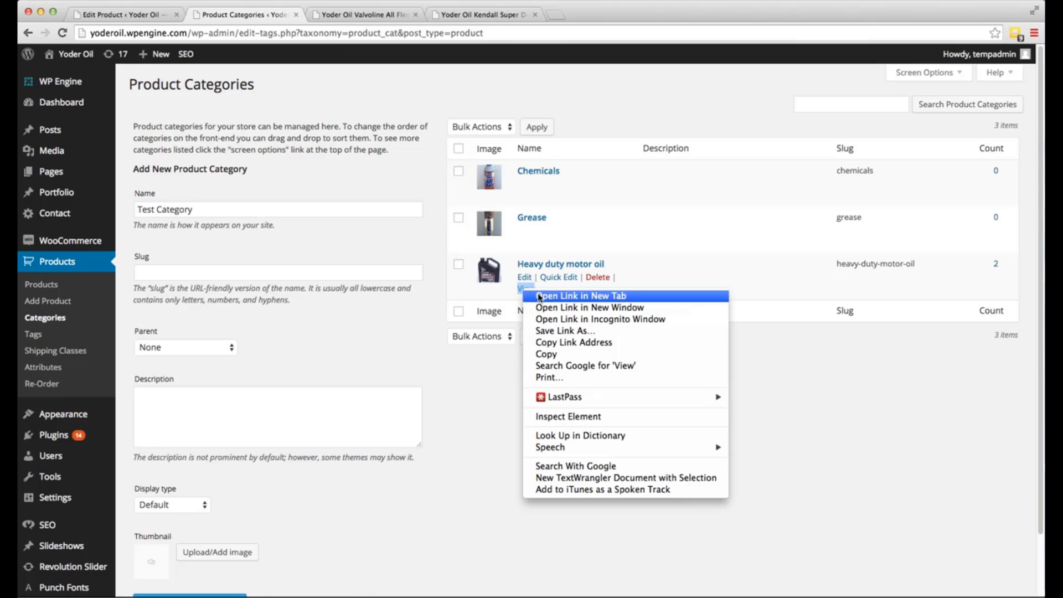
left_click(581, 296)
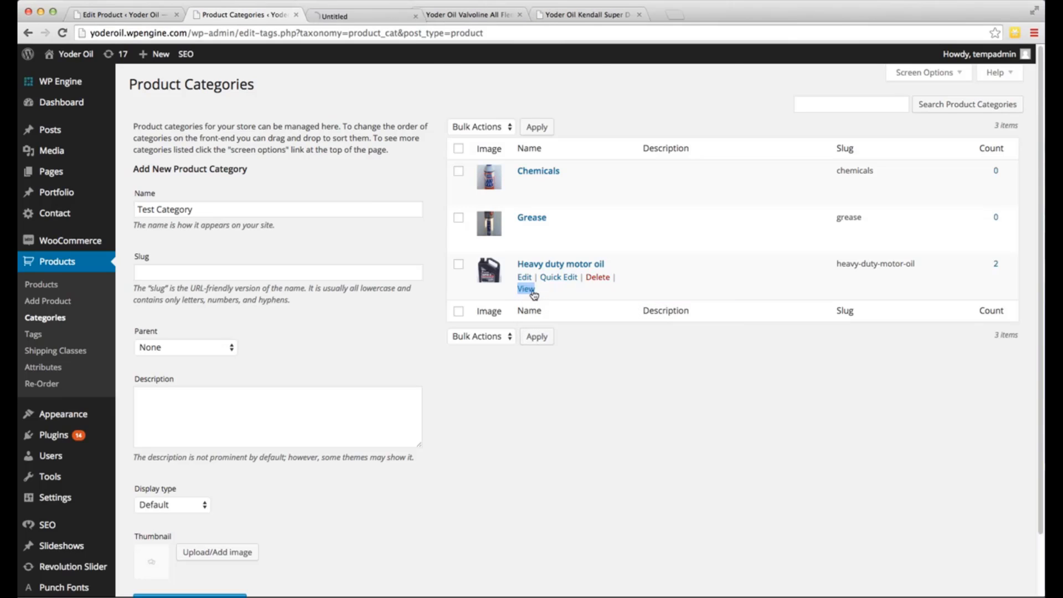
left_click(373, 15)
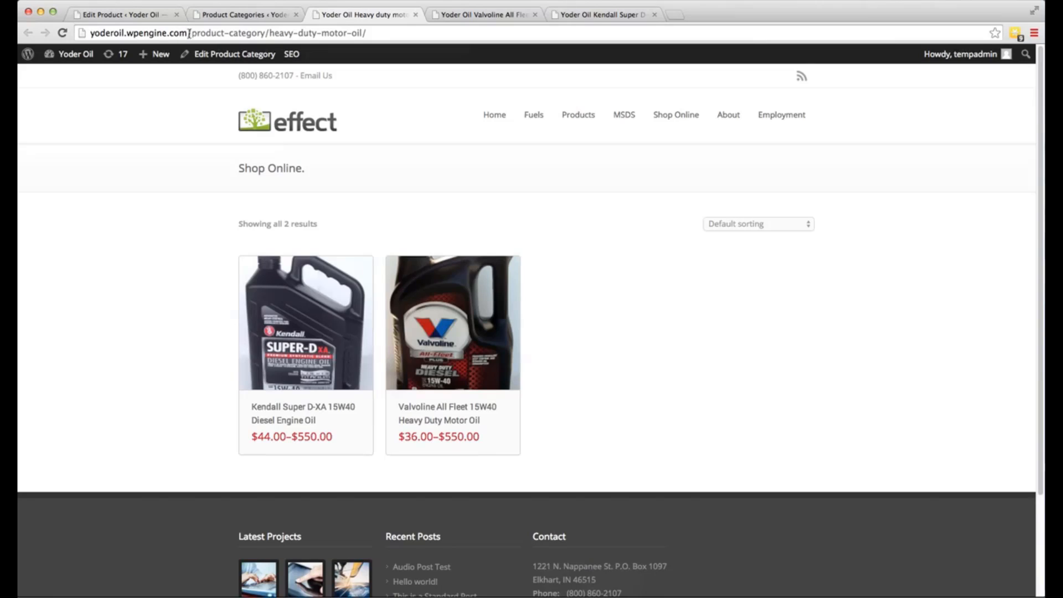
left_click_drag(188, 33, 363, 33)
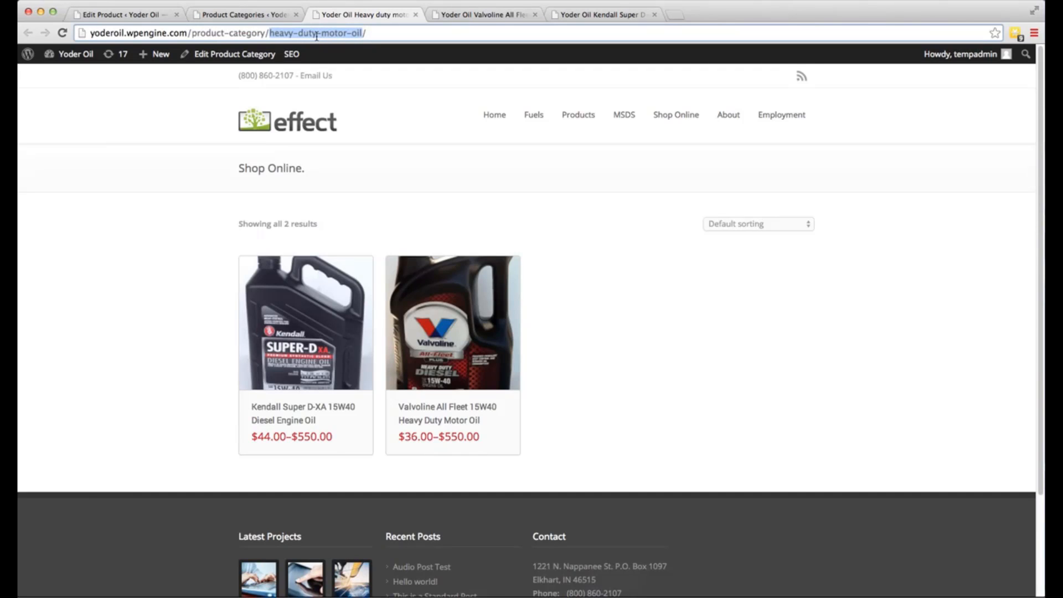
left_click(265, 15)
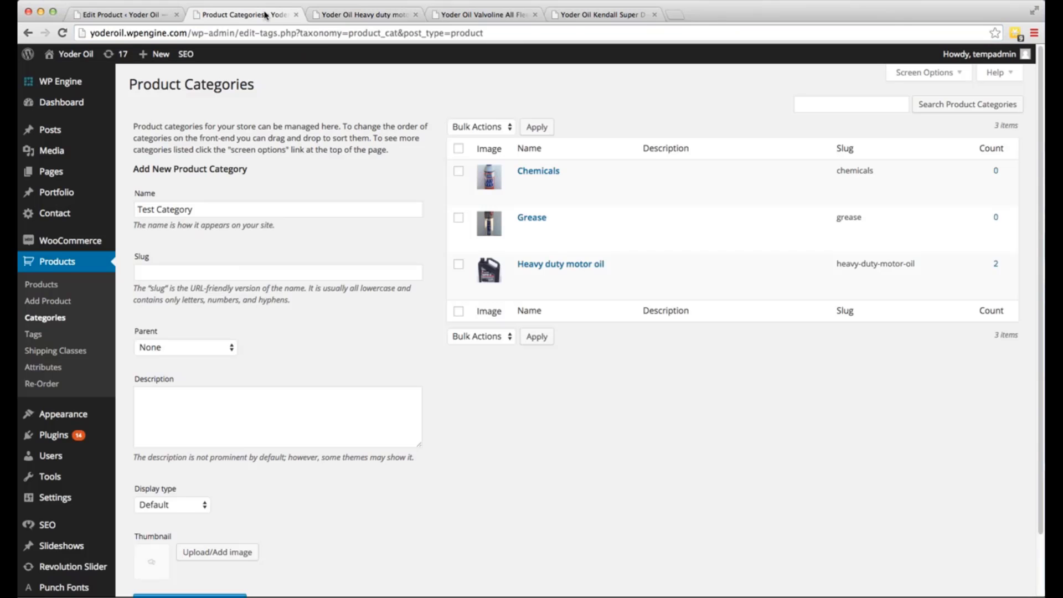
Try lengthening the category name with "lkasdf aslkfj lasdkja sdlk" and using the slug "test-category", and remove both entries.
left_click(177, 271)
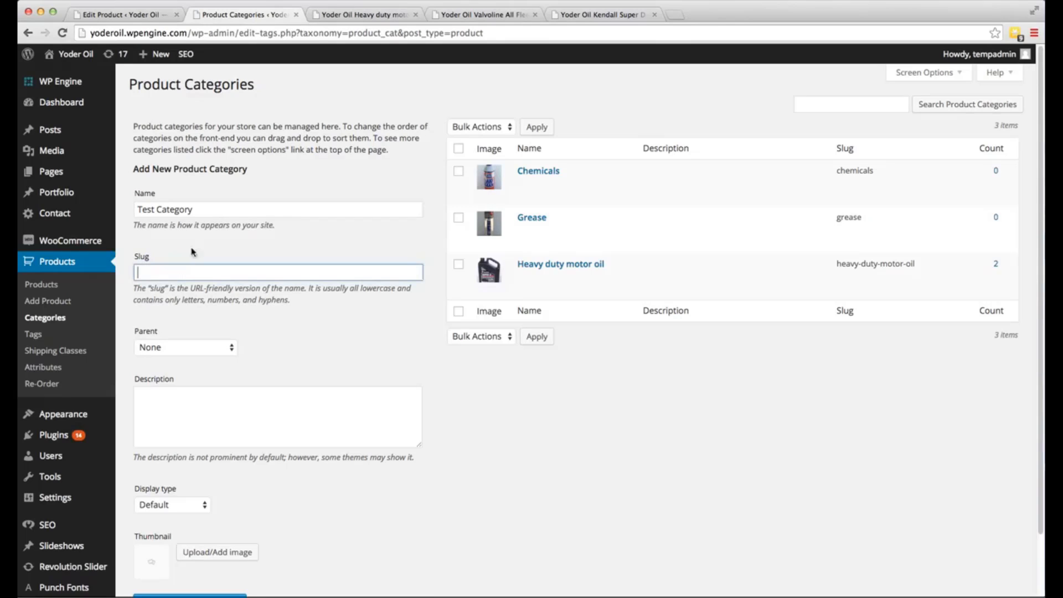
left_click(208, 215)
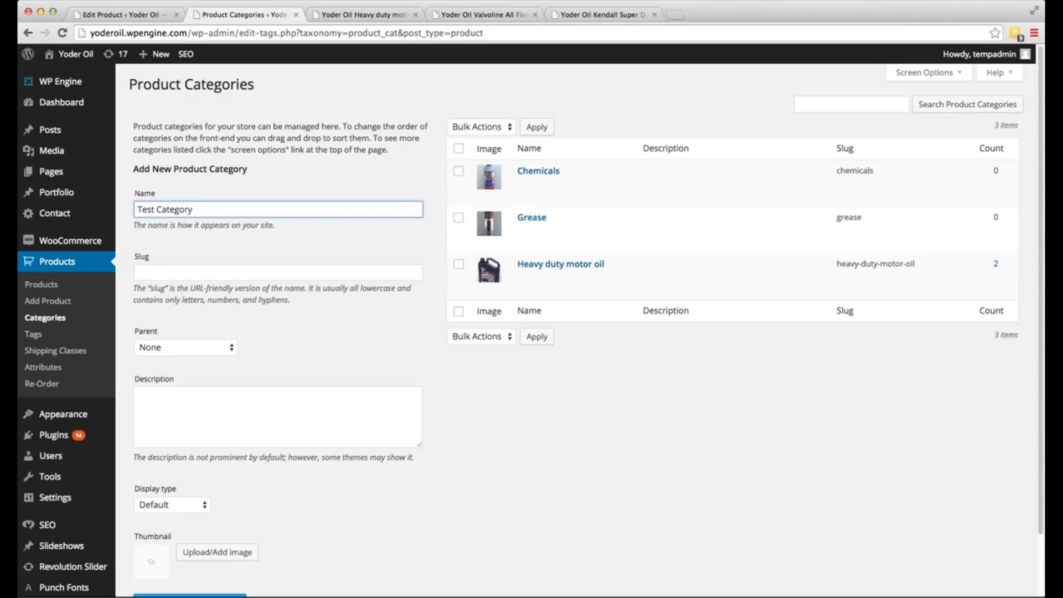
type("lkasdf aslkfj lasdkja sdlk")
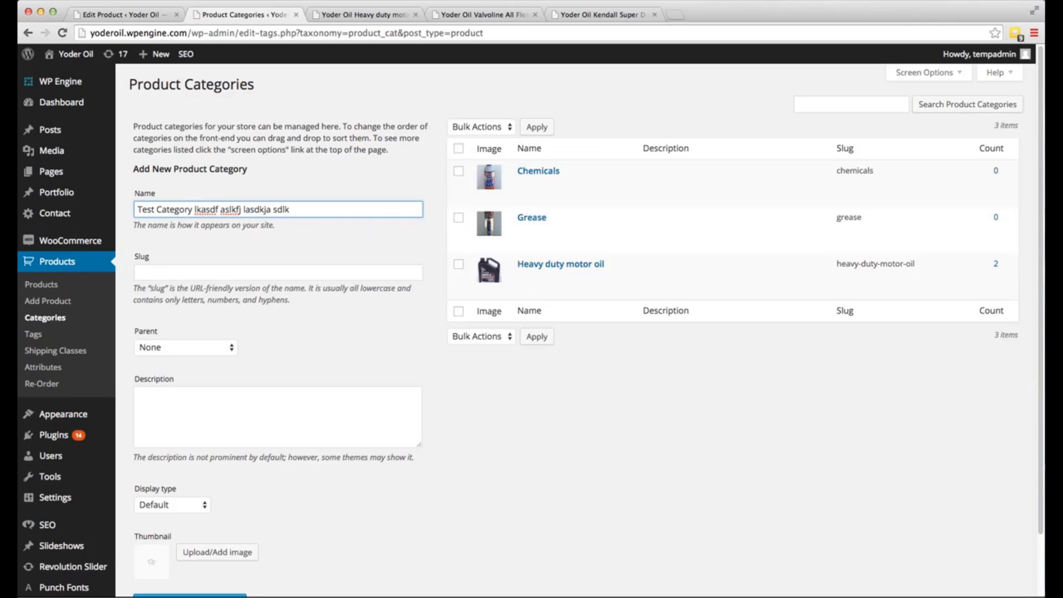
left_click(186, 270)
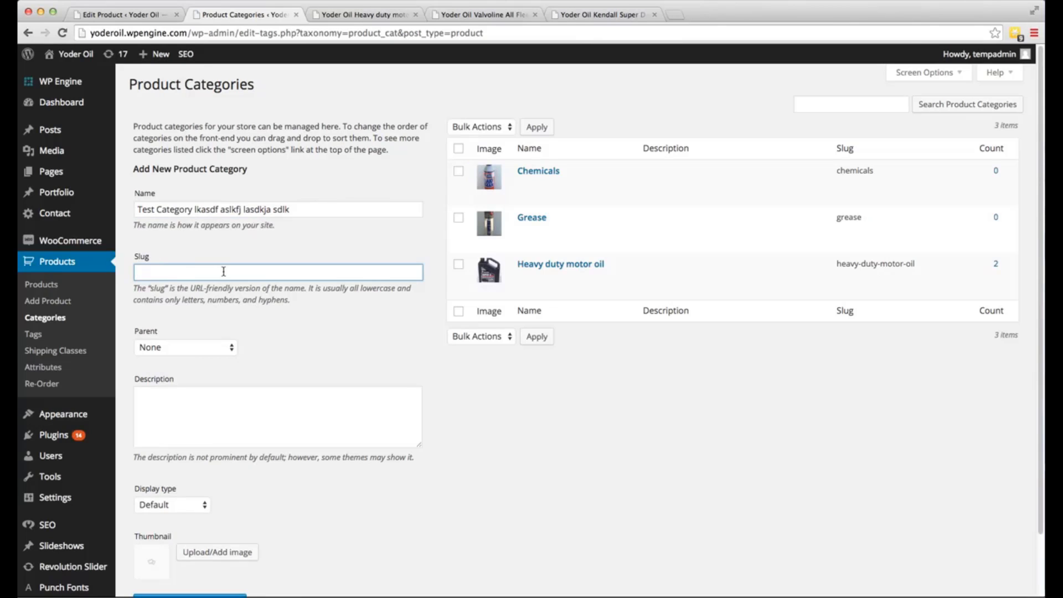
type("test-category")
left_click_drag(235, 270, 125, 272)
key("BackSpace")
left_click_drag(193, 209, 288, 212)
key("BackSpace")
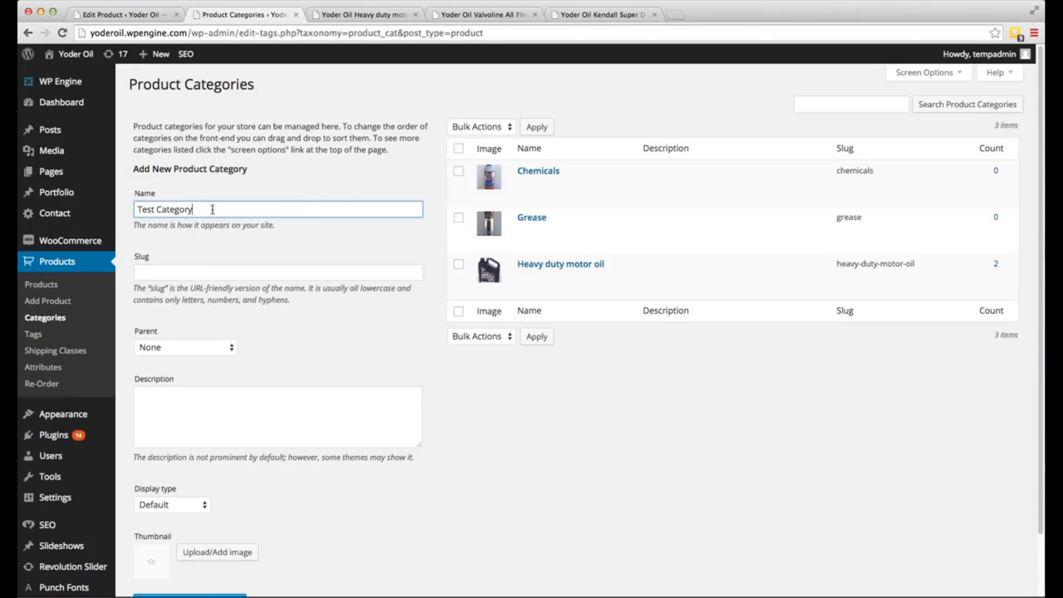
Compare the category name with the URLs of the open category and product pages, and return to the product categories.
left_click_drag(214, 209, 135, 210)
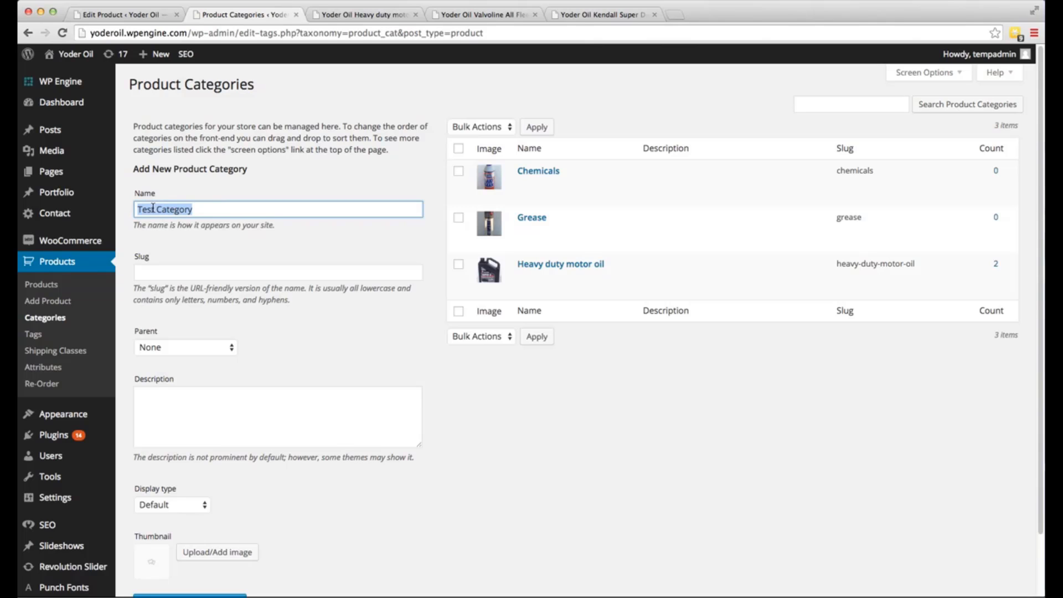
left_click(394, 17)
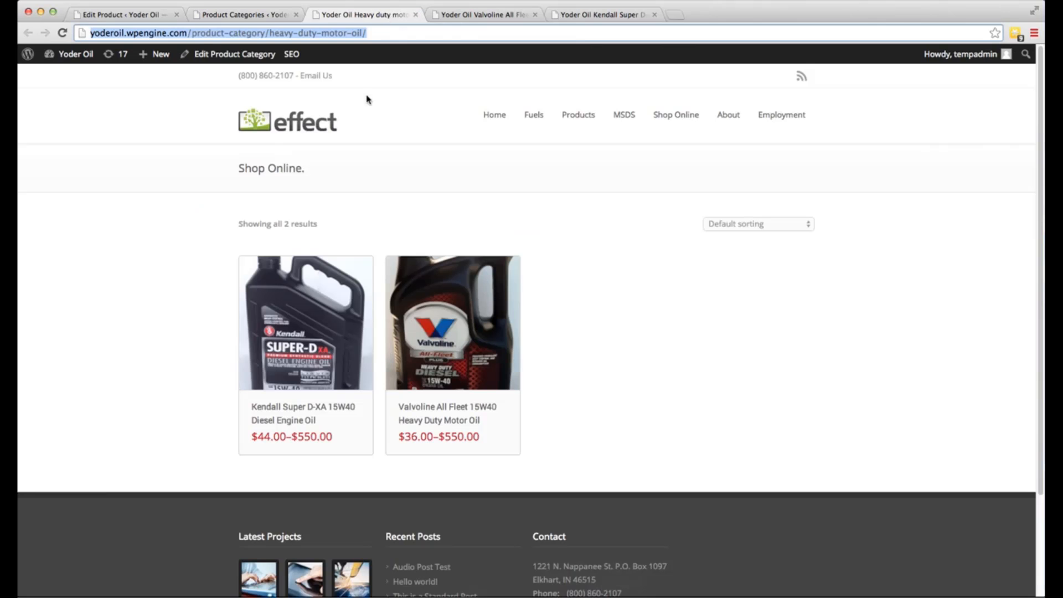
left_click(453, 16)
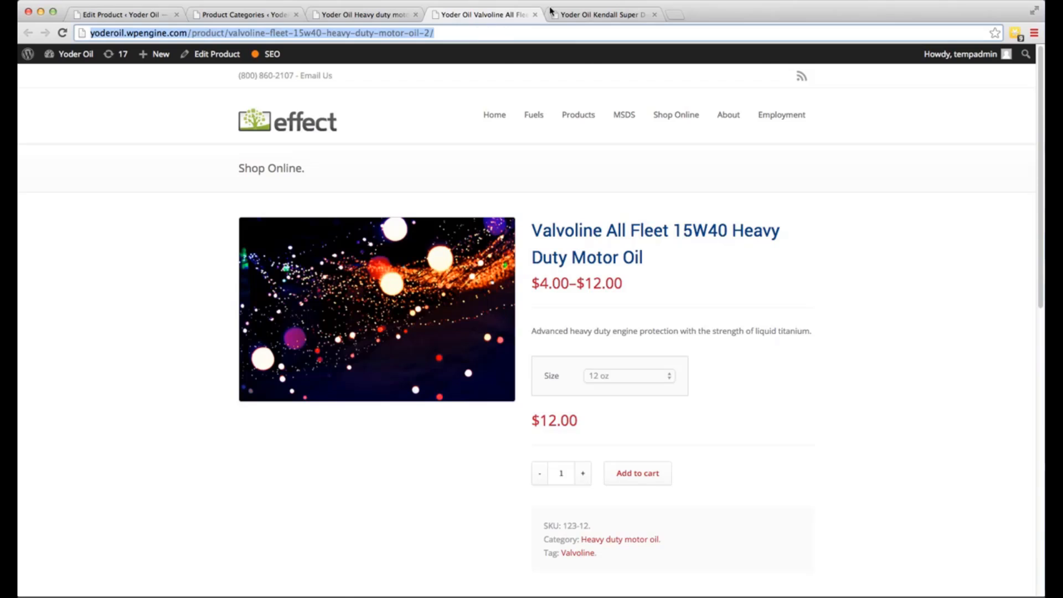
left_click(569, 15)
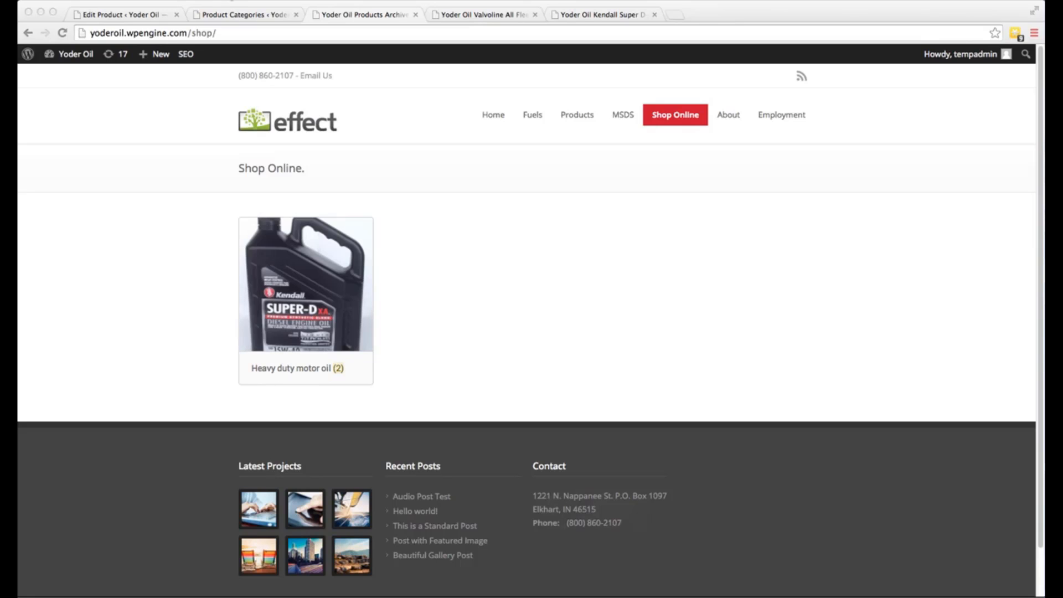
left_click(232, 17)
Try "motor-oil-indiana" as the new category's slug and clear the slug again.
left_click(182, 275)
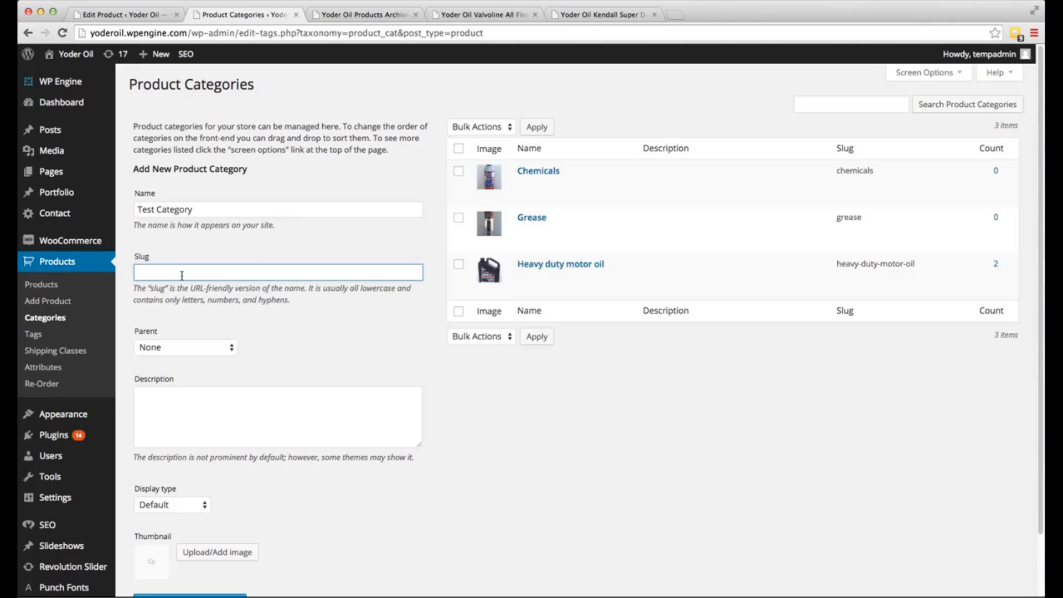
type("h")
key("BackSpace")
type("motor-oil-indiana")
left_click_drag(213, 272, 157, 269)
key("BackSpace")
left_click(322, 350)
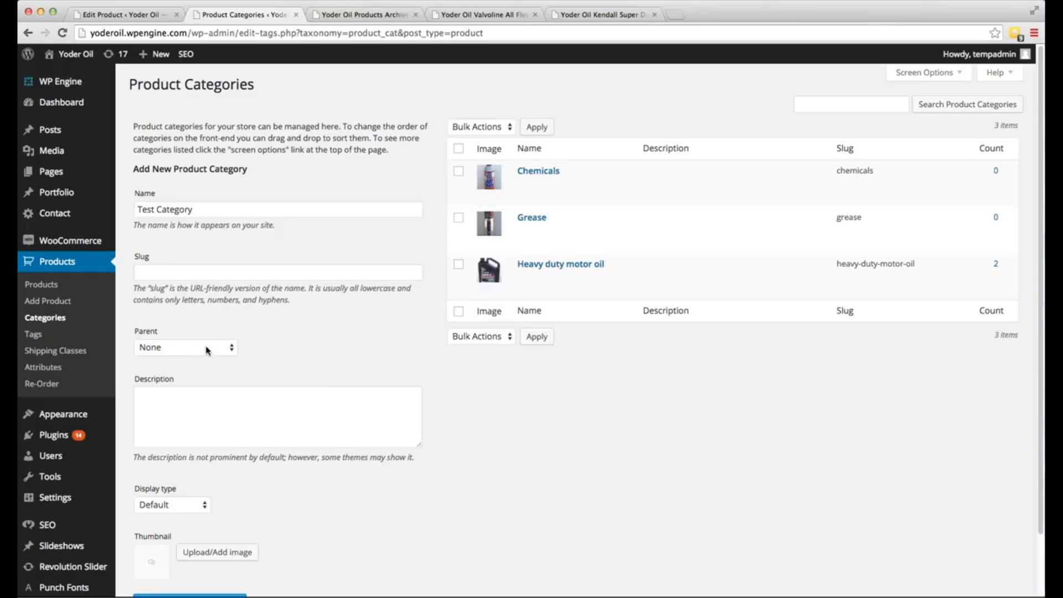
Check the parent category choices, keep None, and enter "Description." as the new category's description.
left_click(208, 350)
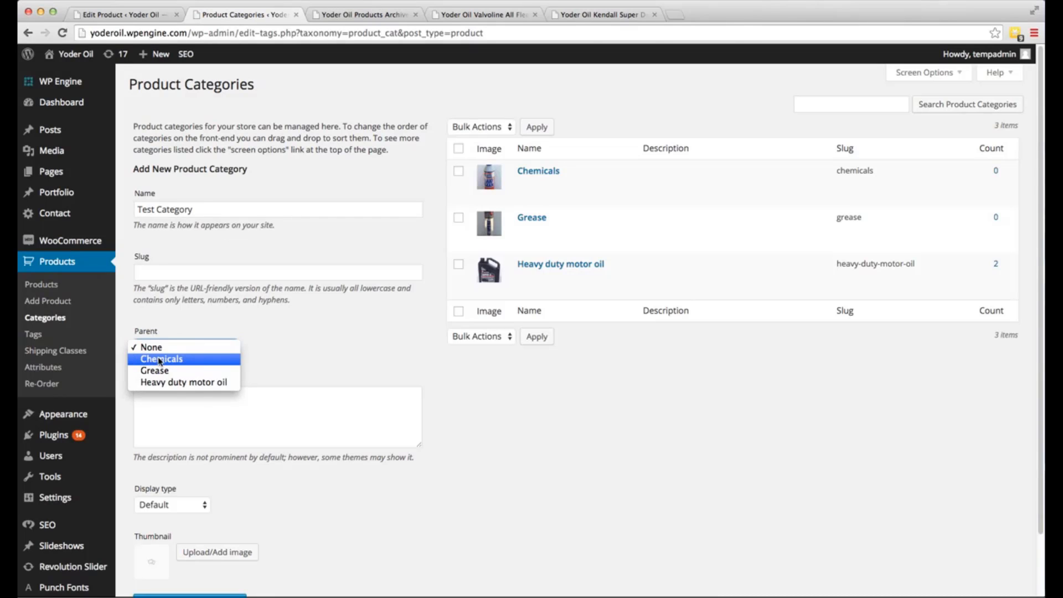
left_click(286, 360)
left_click(197, 410)
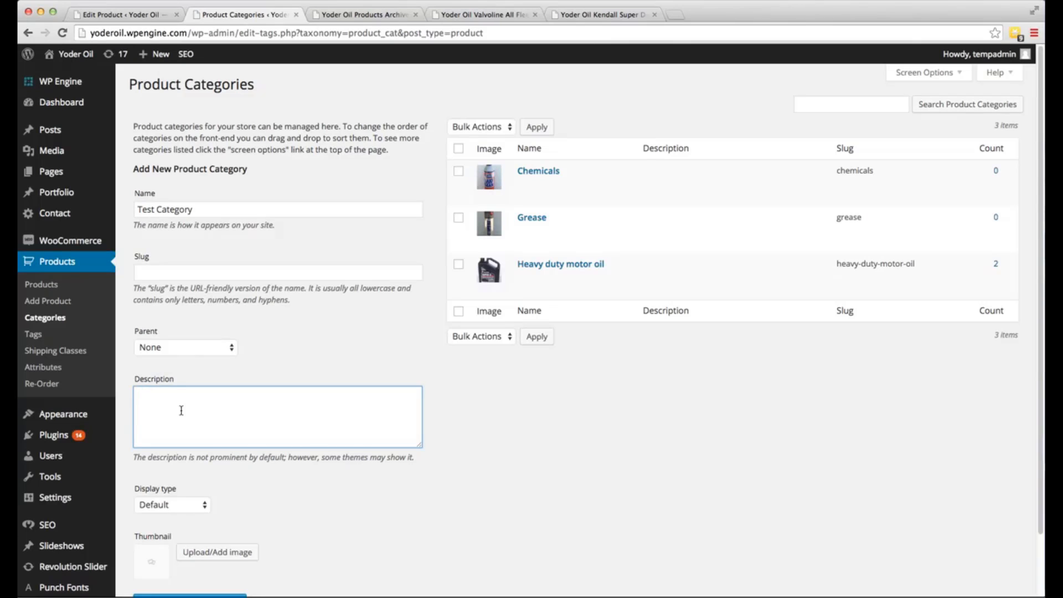
type("Description.")
Examine the shop's Heavy duty motor oil category page for a description, and return to the new category's description.
left_click(361, 15)
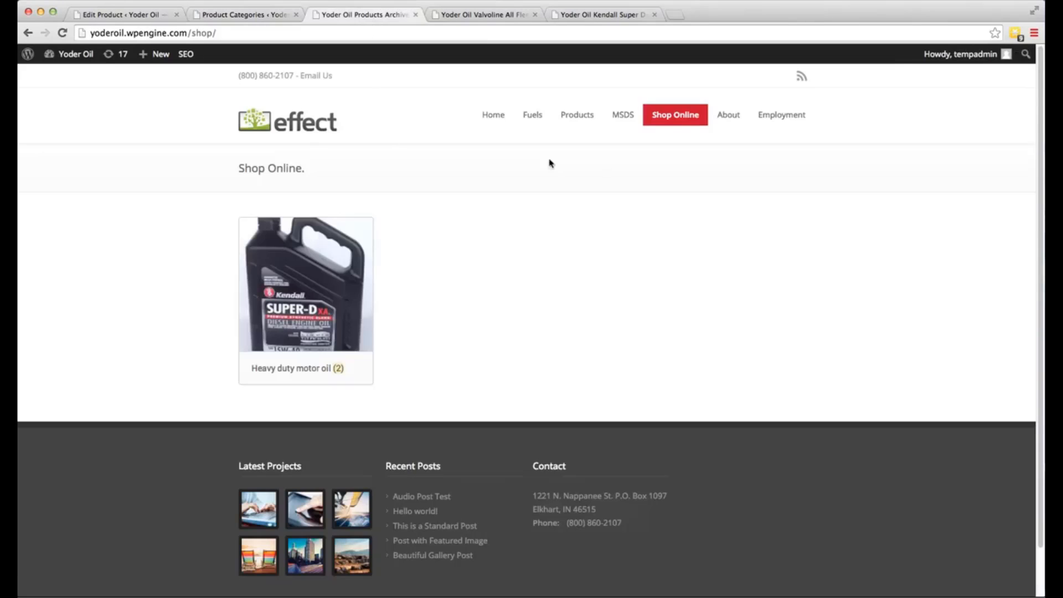
left_click(291, 366)
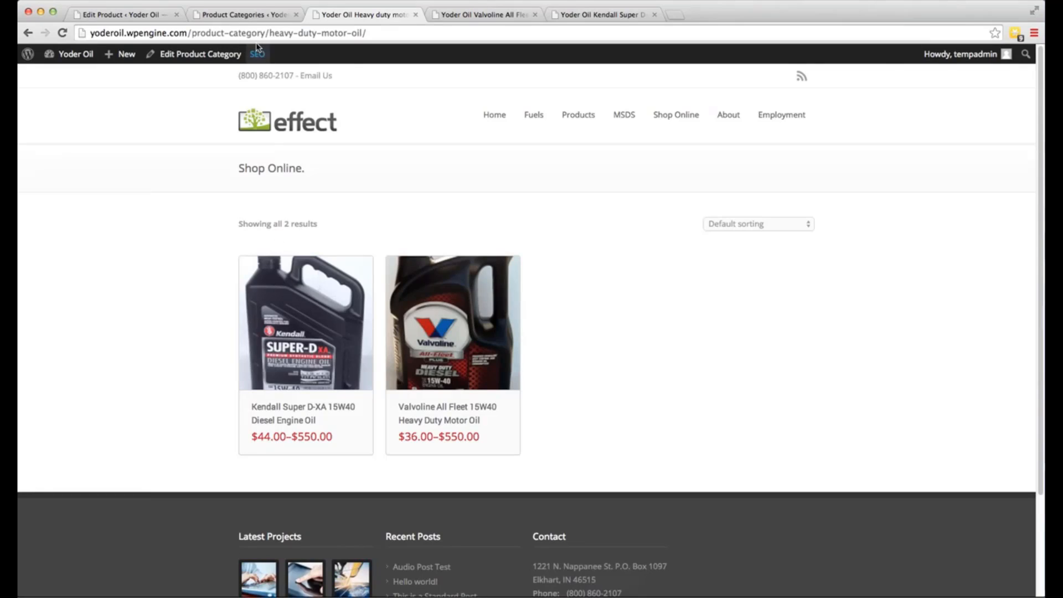
left_click(260, 21)
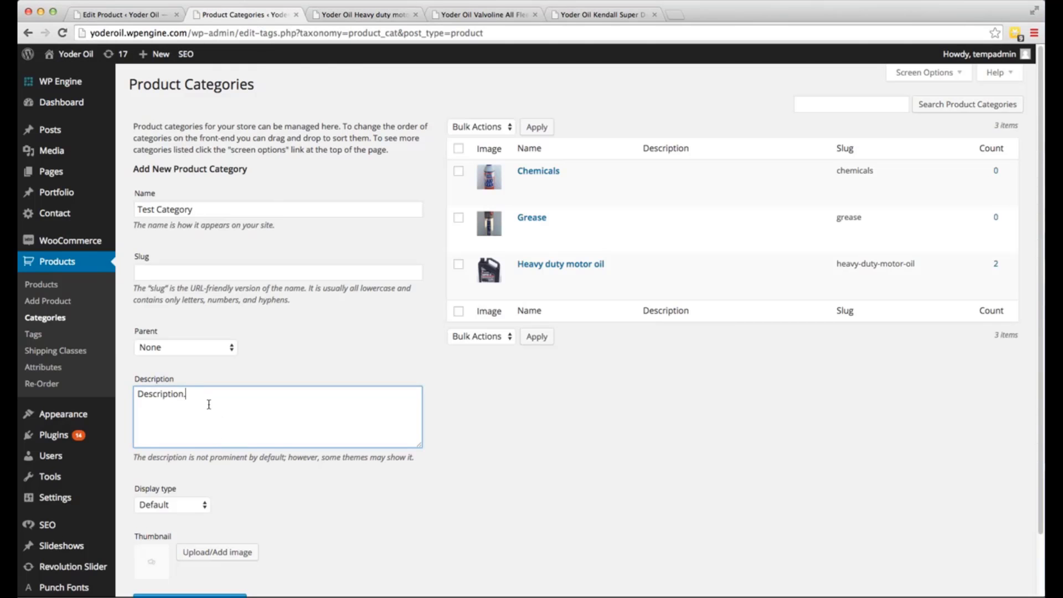
left_click_drag(208, 404, 127, 380)
left_click(244, 471)
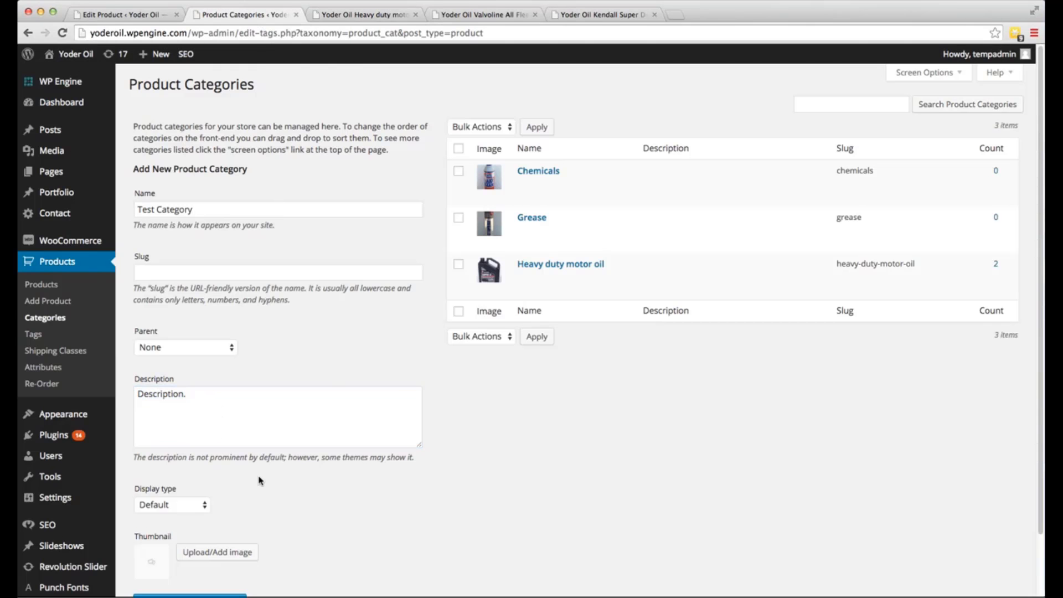
Review the display type choices for the new category and keep Default.
scroll(261, 479, "down", 1)
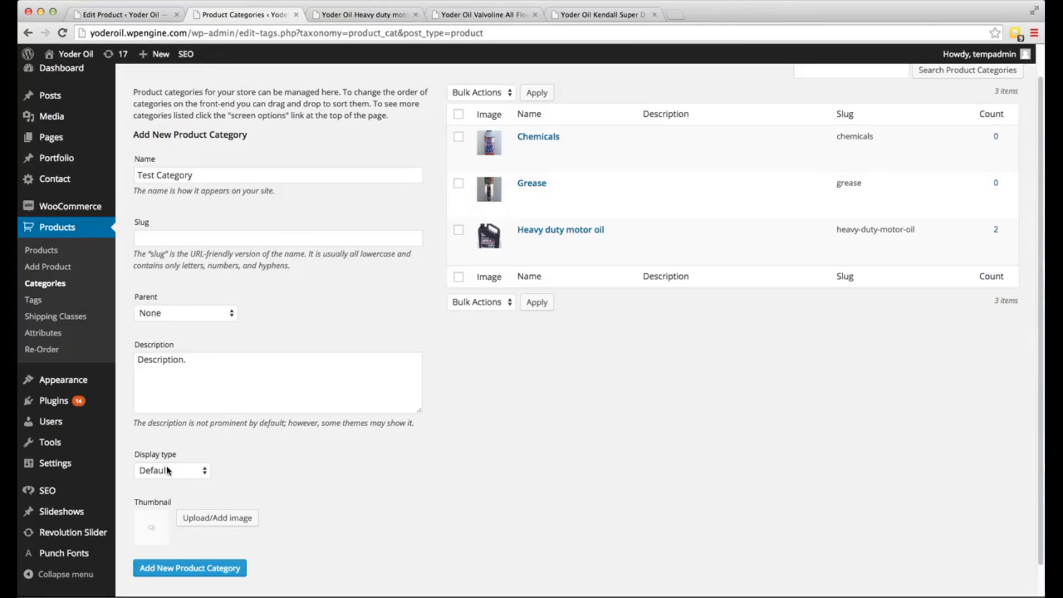
left_click(168, 471)
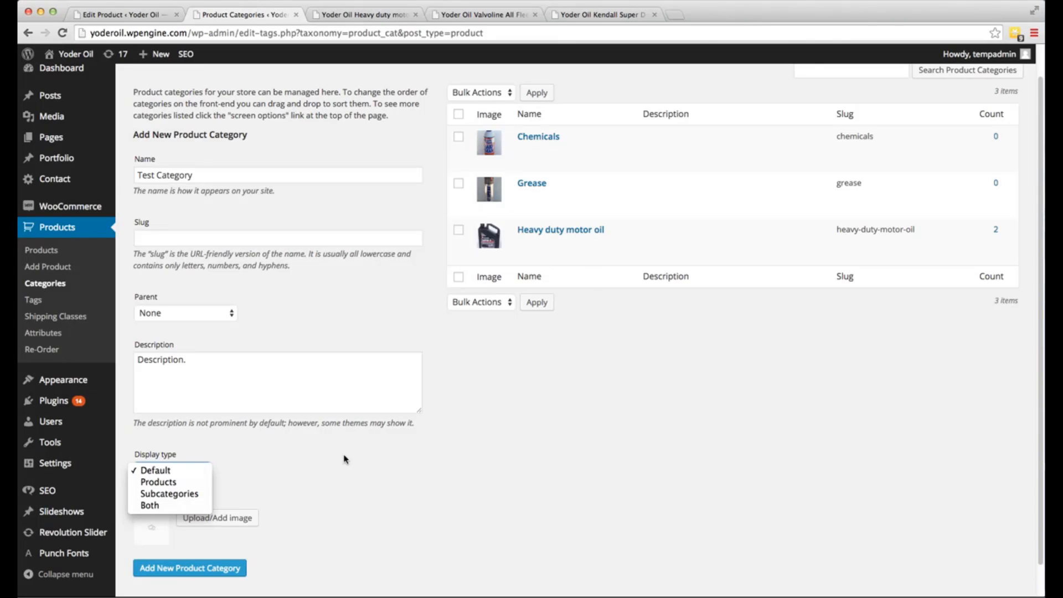
left_click(328, 468)
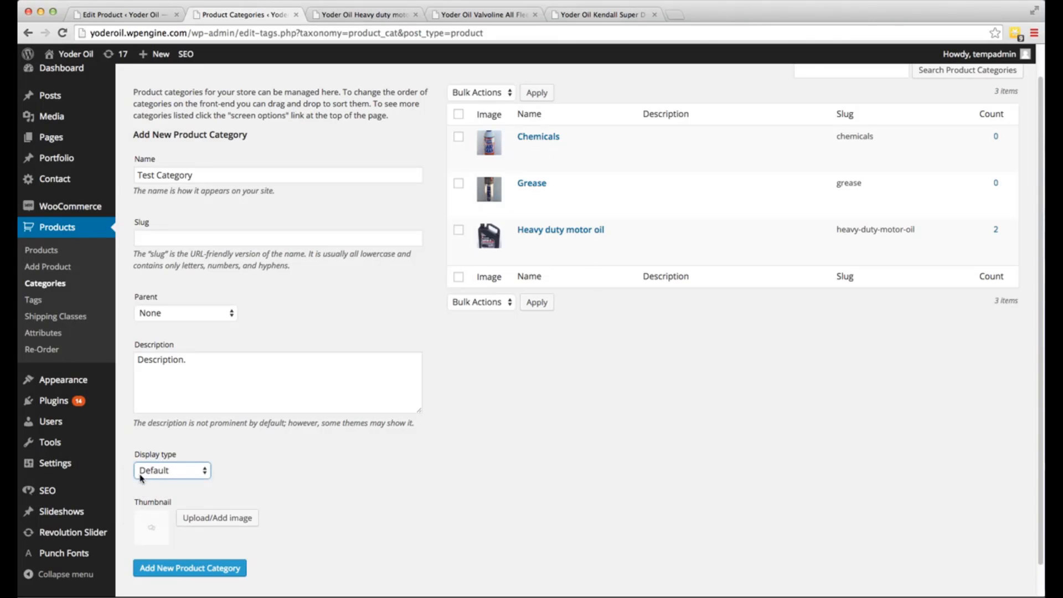
Set the Valvoline All Fleet 15W40 image IMG_0041.jpg as the thumbnail and add the new product category.
left_click(197, 518)
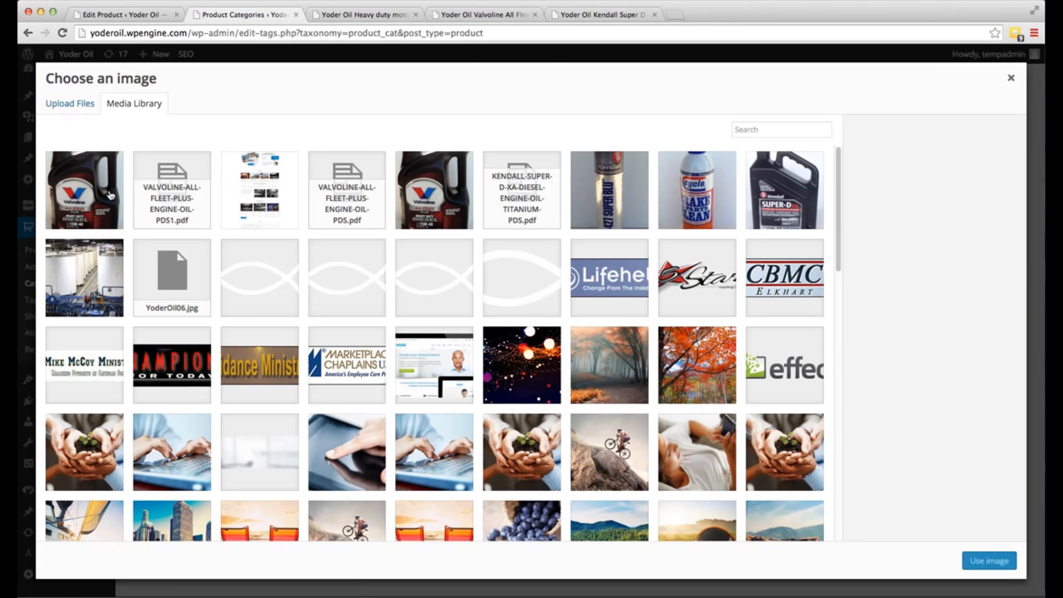
left_click(426, 183)
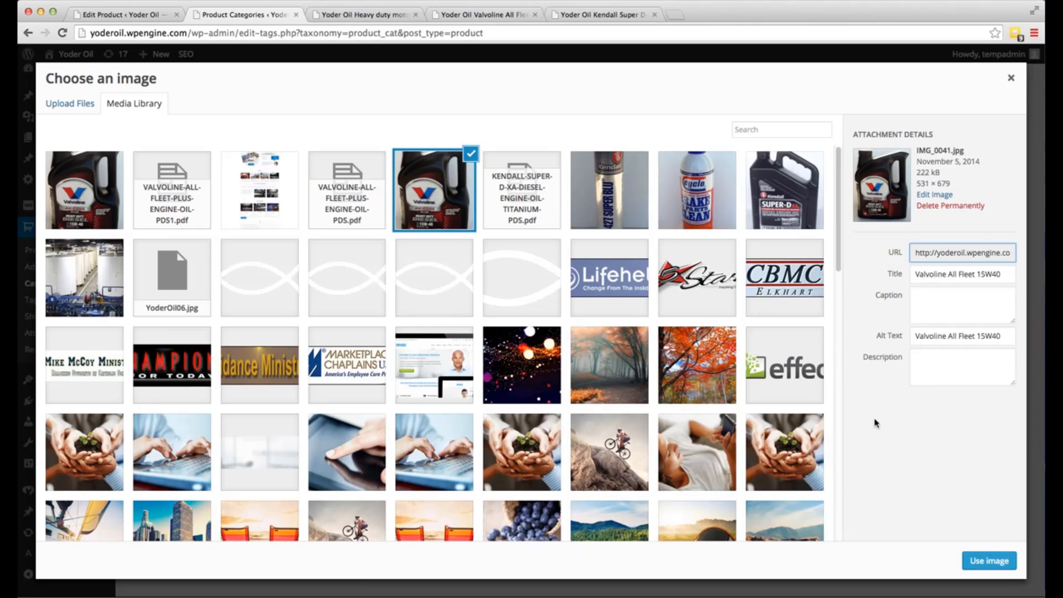
left_click(990, 561)
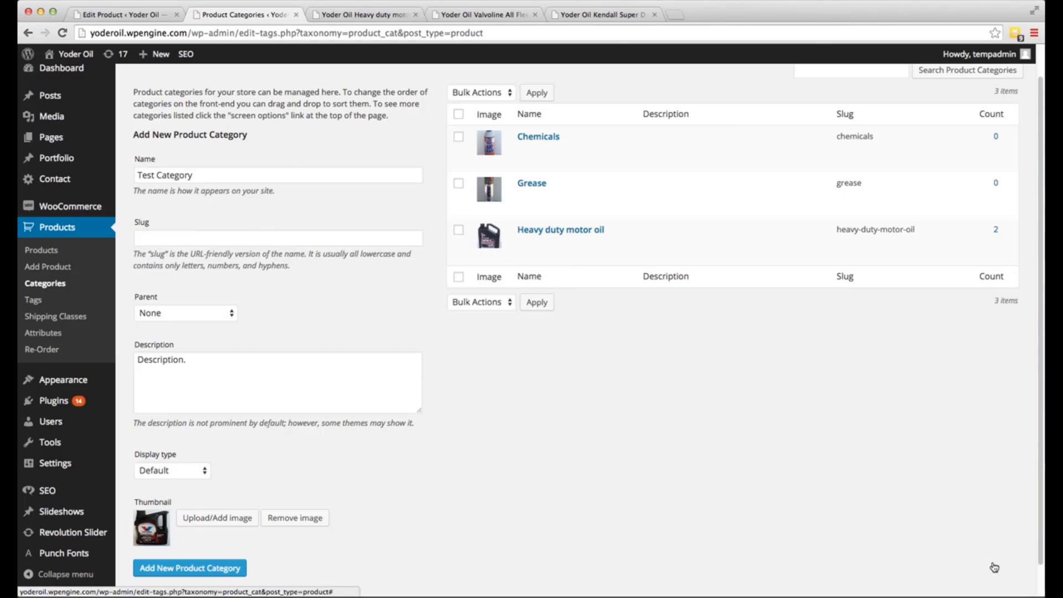
left_click(171, 571)
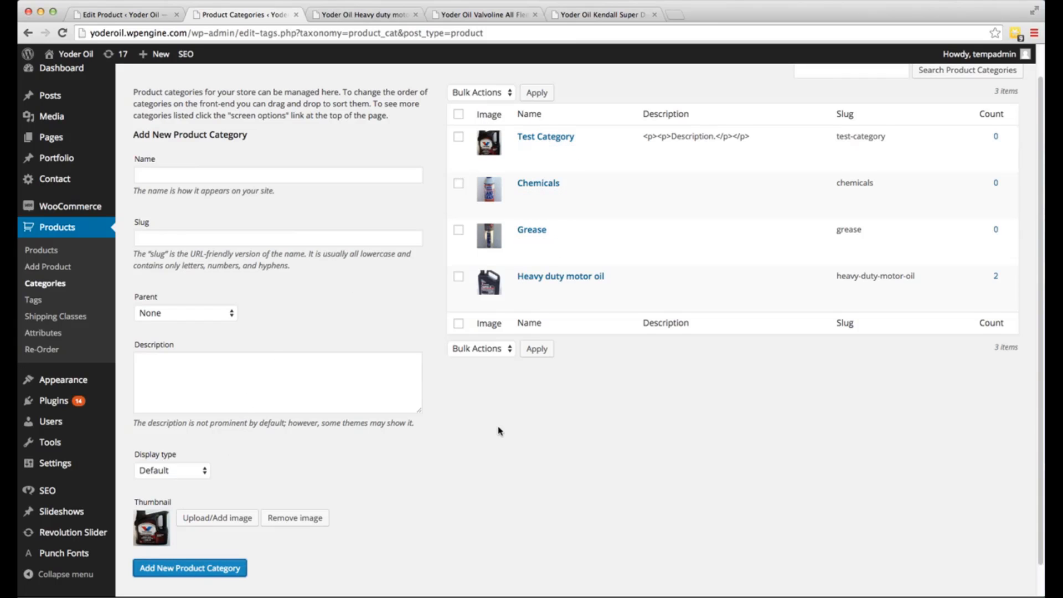
scroll(500, 430, "down", 1)
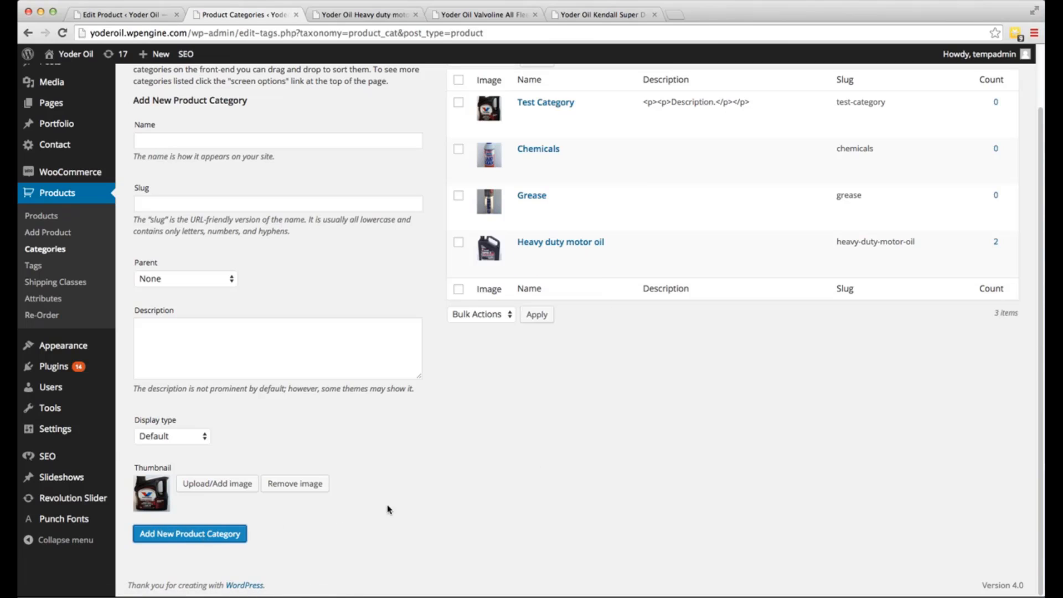
Check Test Category in the product category list and open it for editing.
scroll(404, 498, "up", 2)
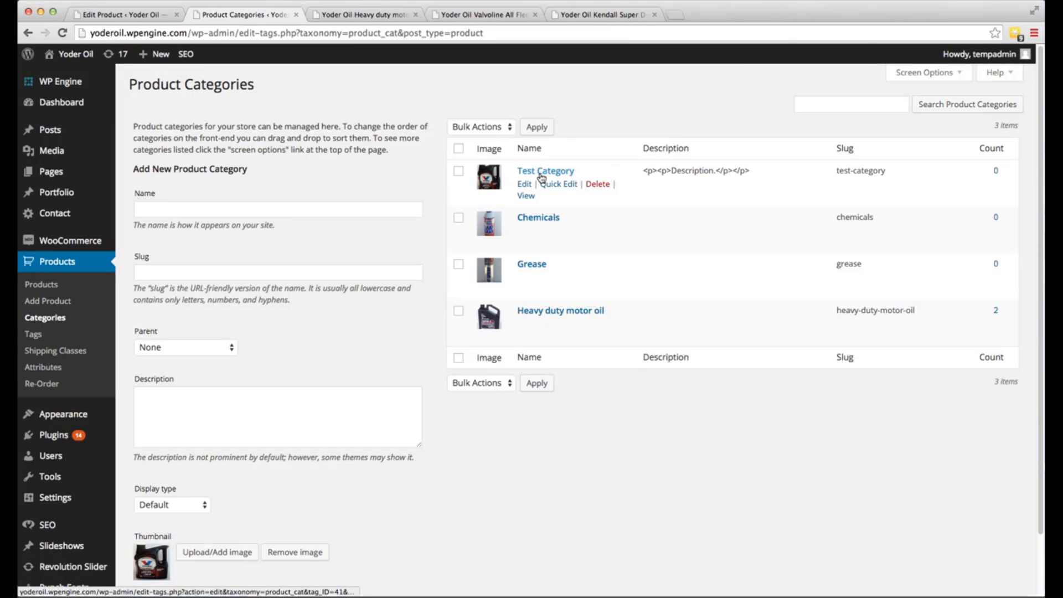
scroll(450, 474, "down", 2)
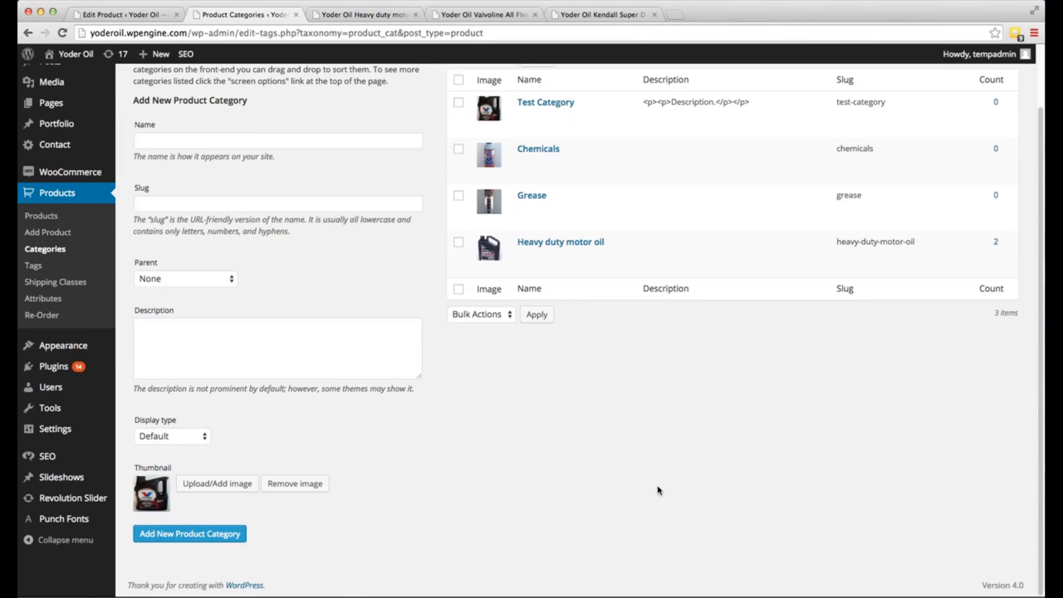
scroll(499, 455, "up", 2)
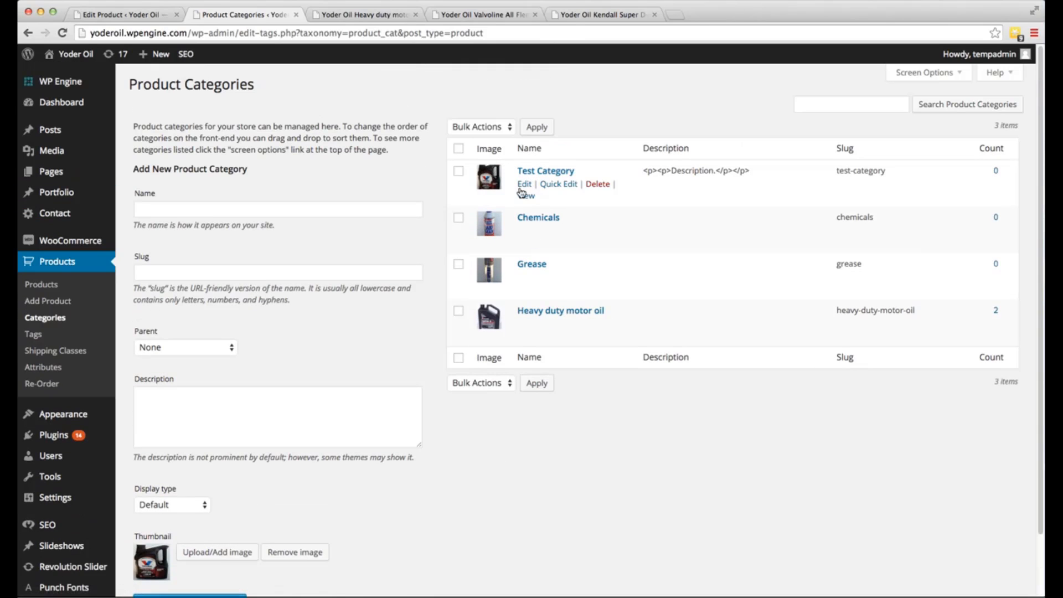
left_click(180, 209)
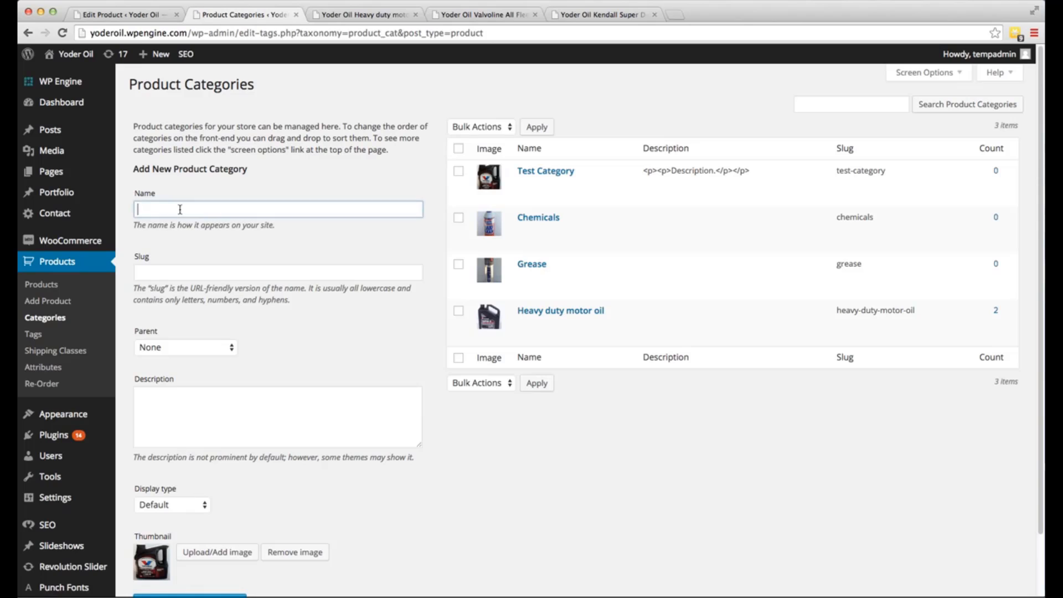
left_click(169, 271)
left_click(559, 469)
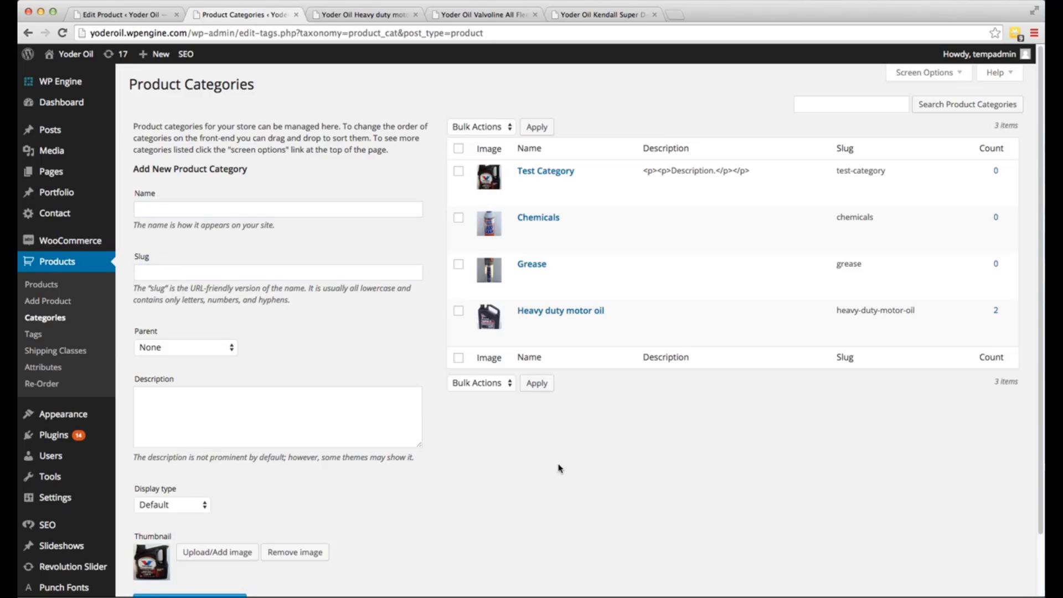
mouse_move(526, 172)
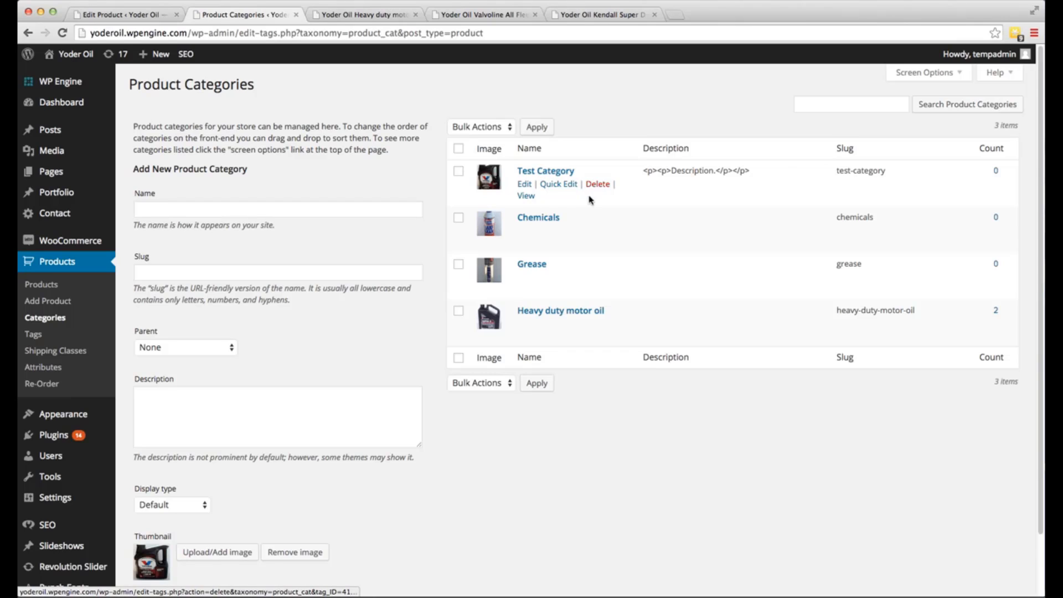
left_click(524, 186)
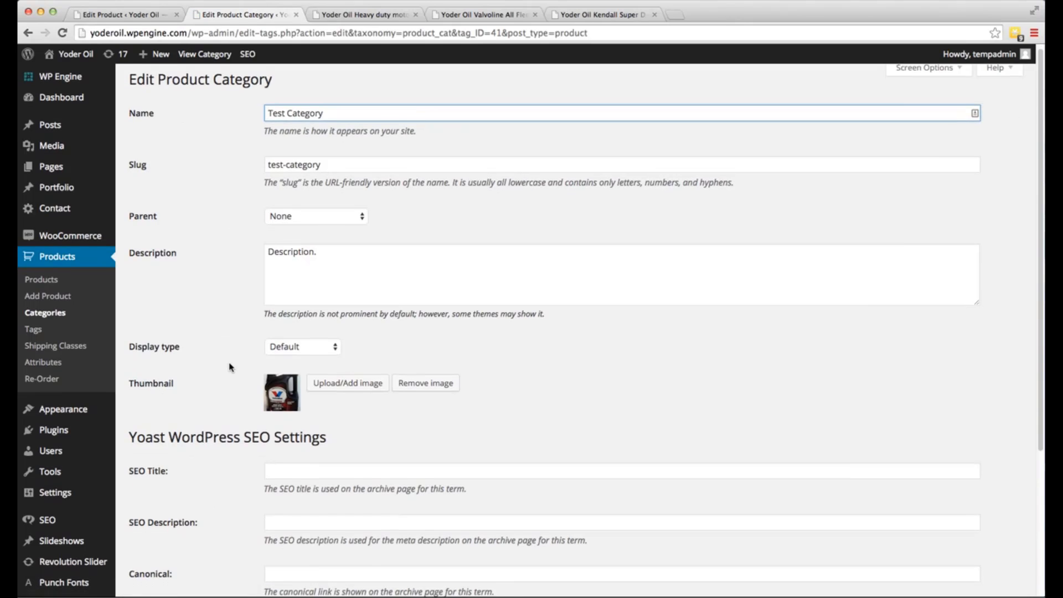
Examine Test Category's Yoast WordPress SEO settings, especially the SEO title and SEO description, along with its general category fields.
scroll(232, 368, "down", 5)
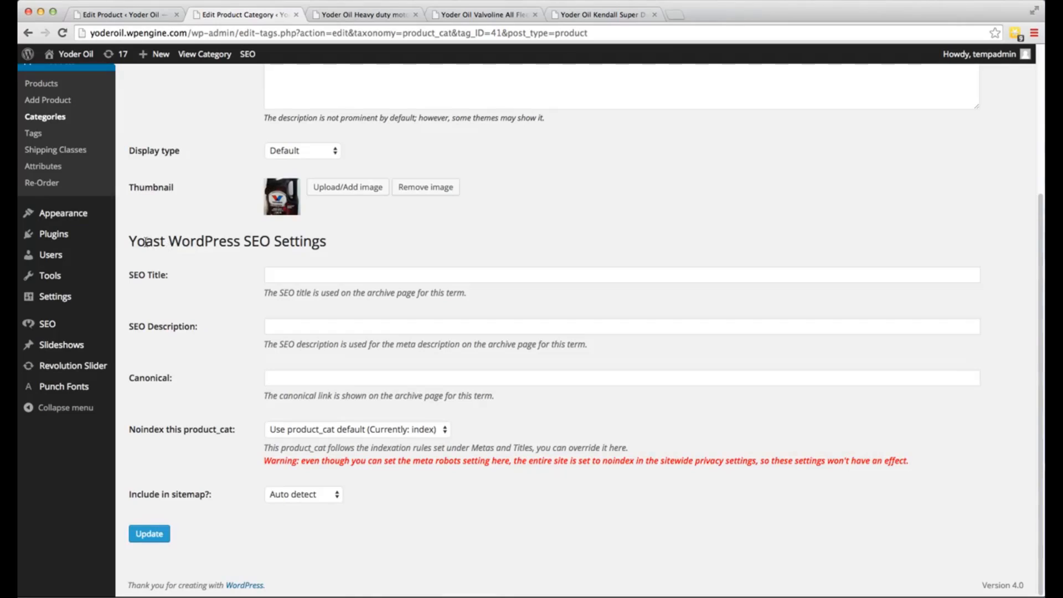
left_click_drag(130, 242, 266, 242)
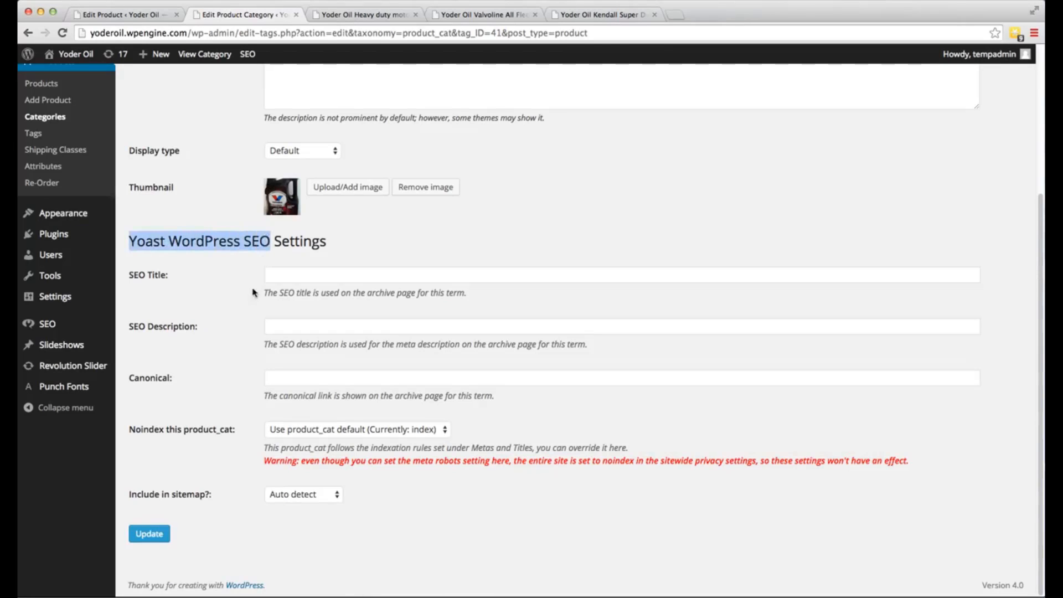
left_click(288, 274)
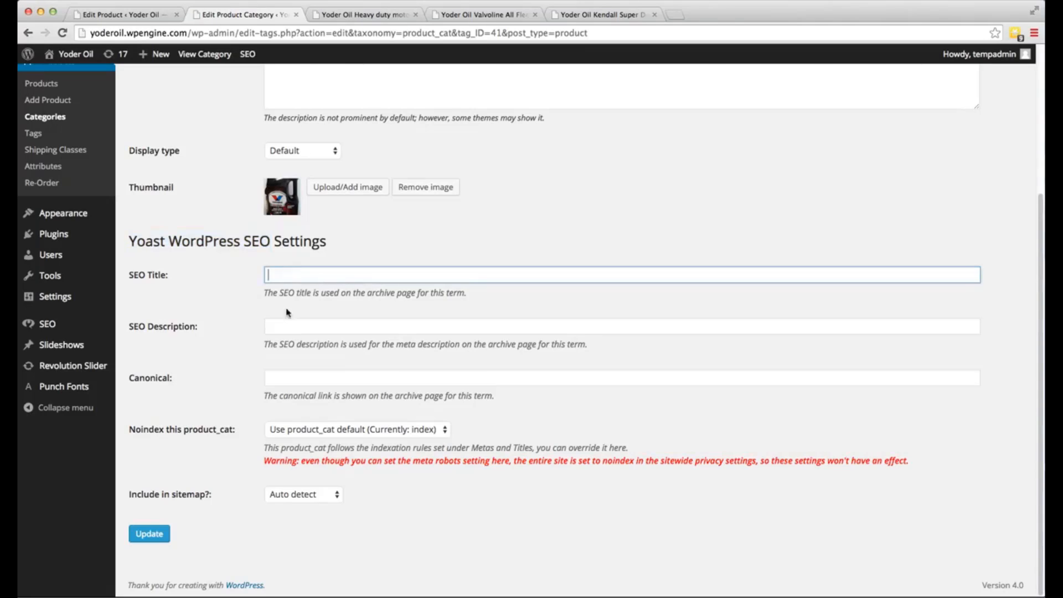
left_click(286, 276)
left_click(242, 325)
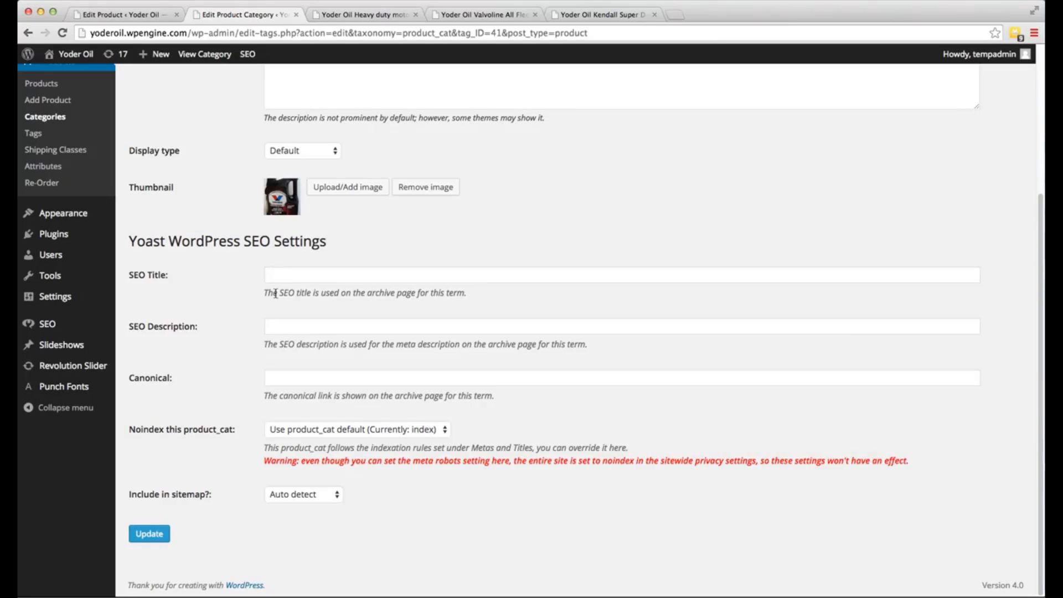
left_click(275, 328)
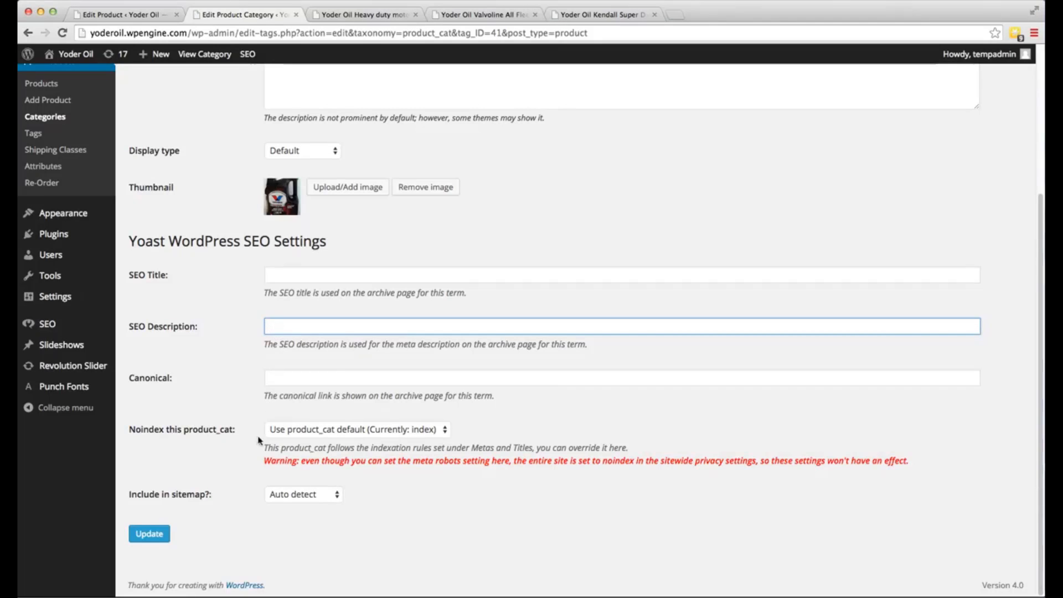
scroll(166, 434, "up", 3)
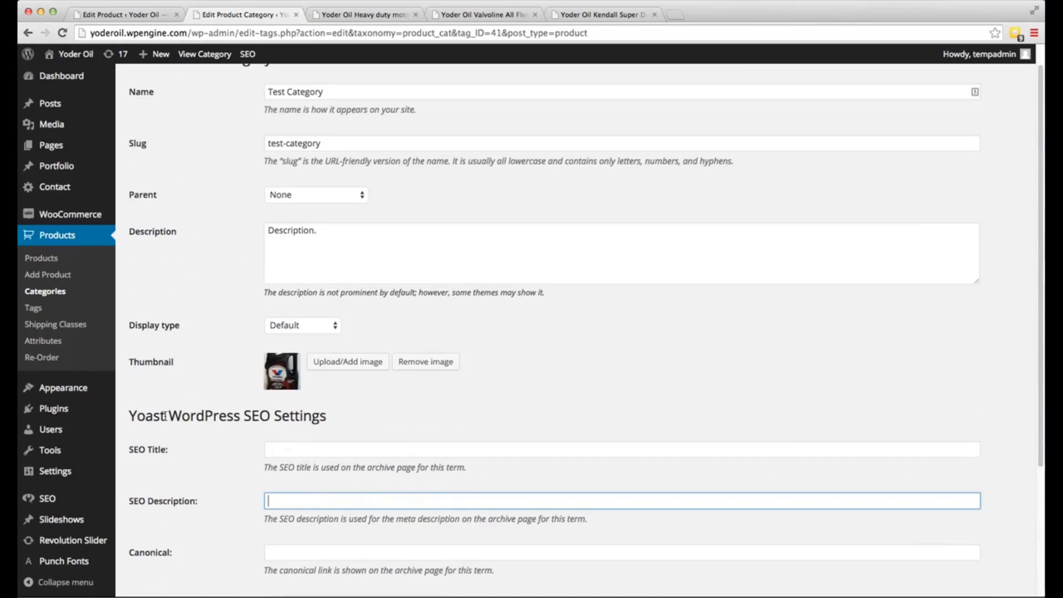
scroll(165, 416, "down", 2)
scroll(166, 421, "up", 3)
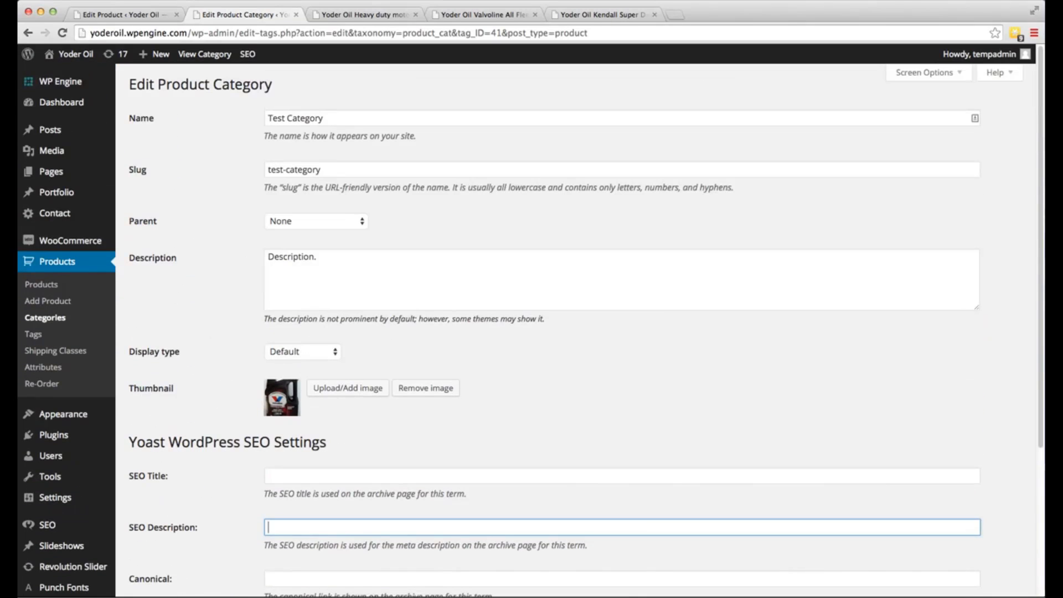